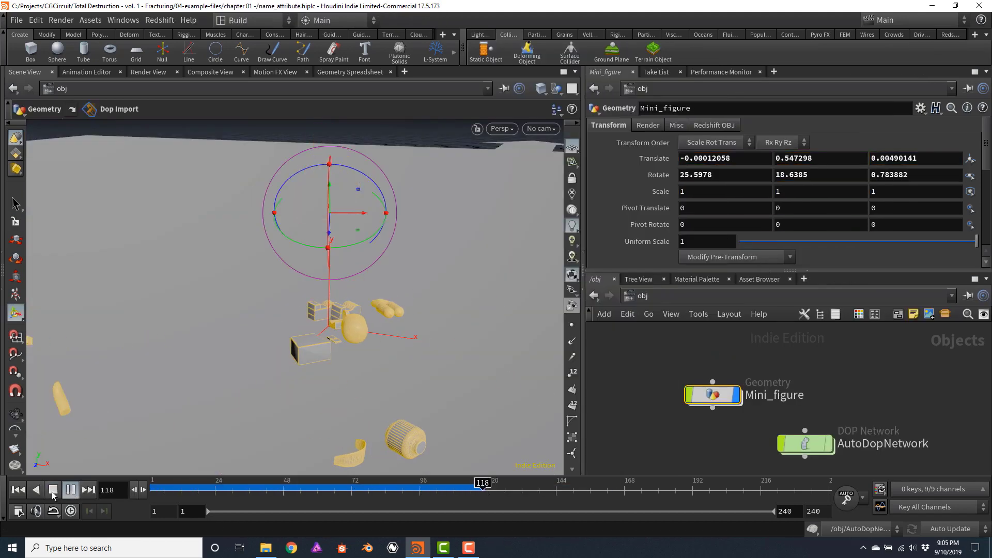
Inside Mini_figure, turn off Create Name Attribute on the setup_packed_prims node
middle_click_drag(622, 371, 587, 336)
double_click(679, 356)
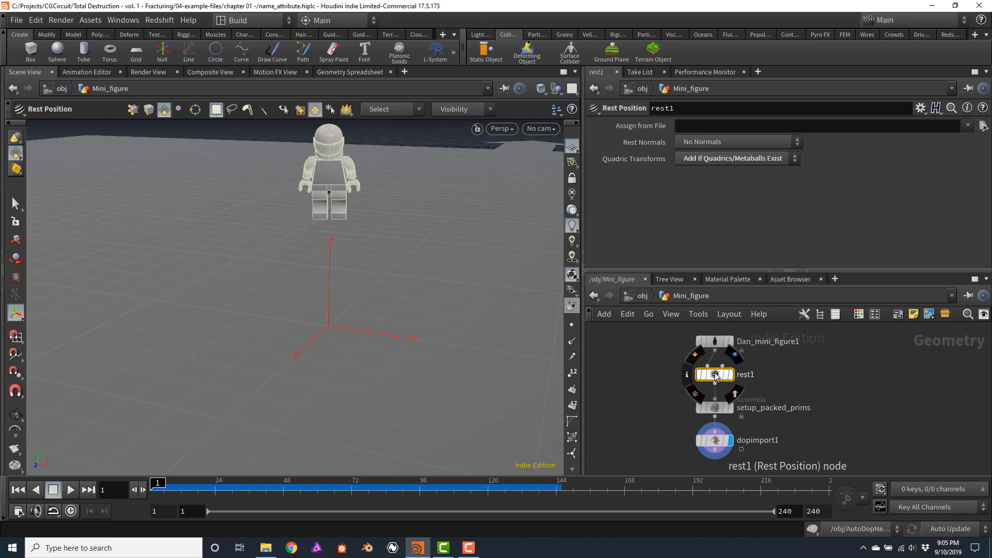
left_click(715, 407)
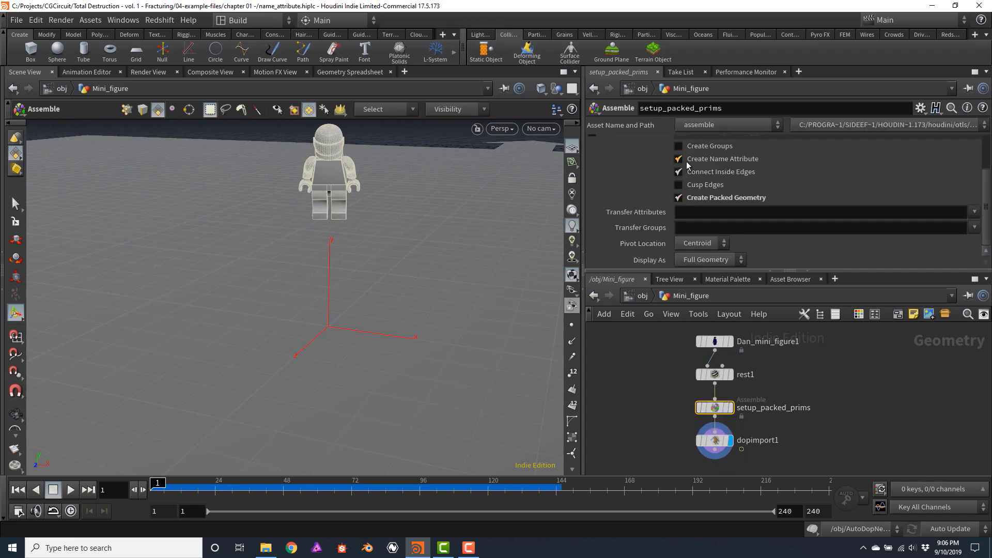
left_click(687, 162)
Play the timeline and replay it to watch the minifigure fall whole
left_click(71, 489)
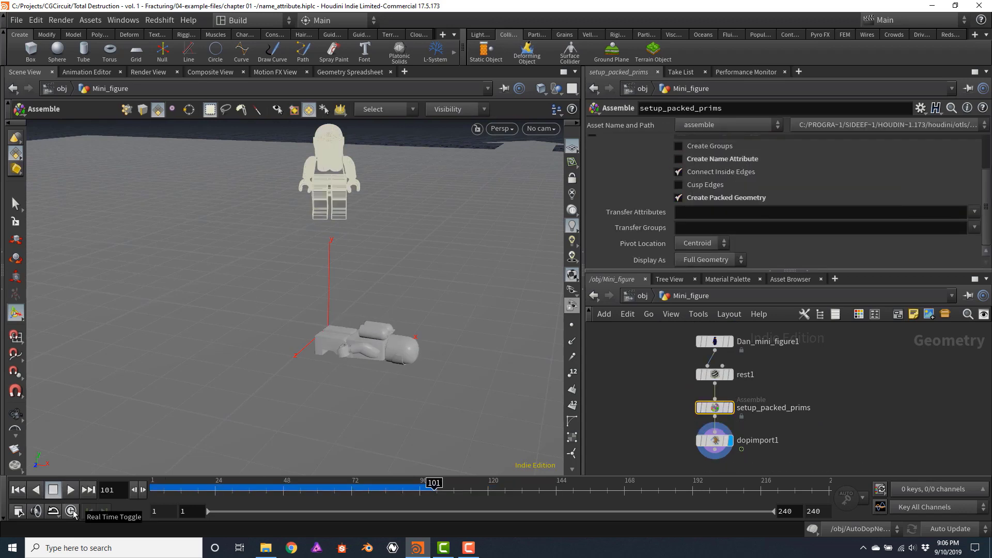
left_click(52, 490)
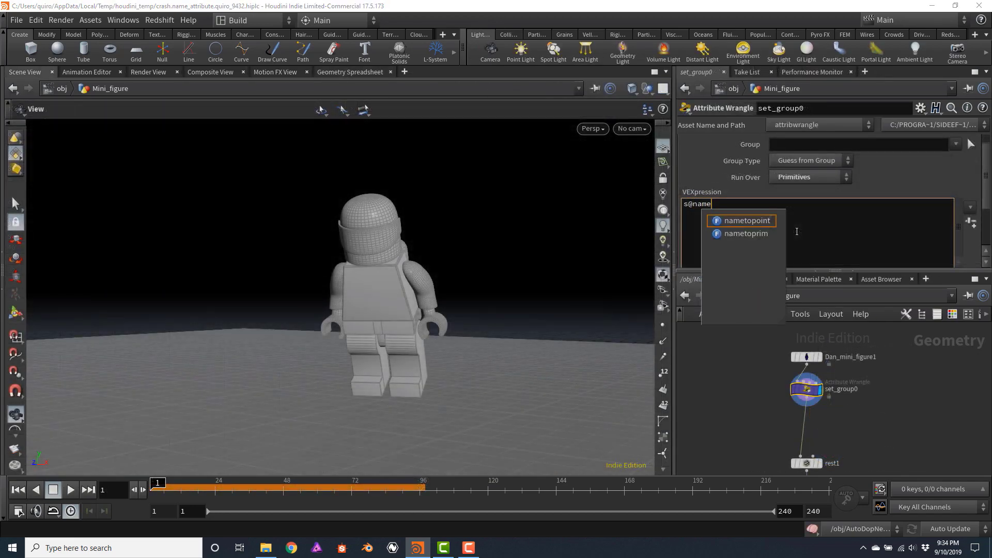
left_click(708, 208)
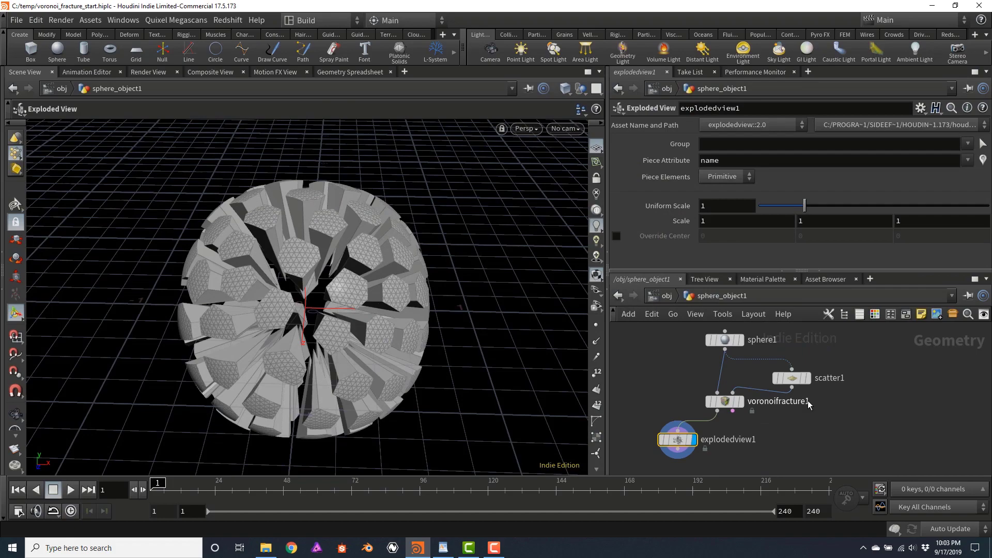
Display scatter1 and wire isooffset1 into it to scatter points from the volume
left_click(785, 385)
left_click(804, 384)
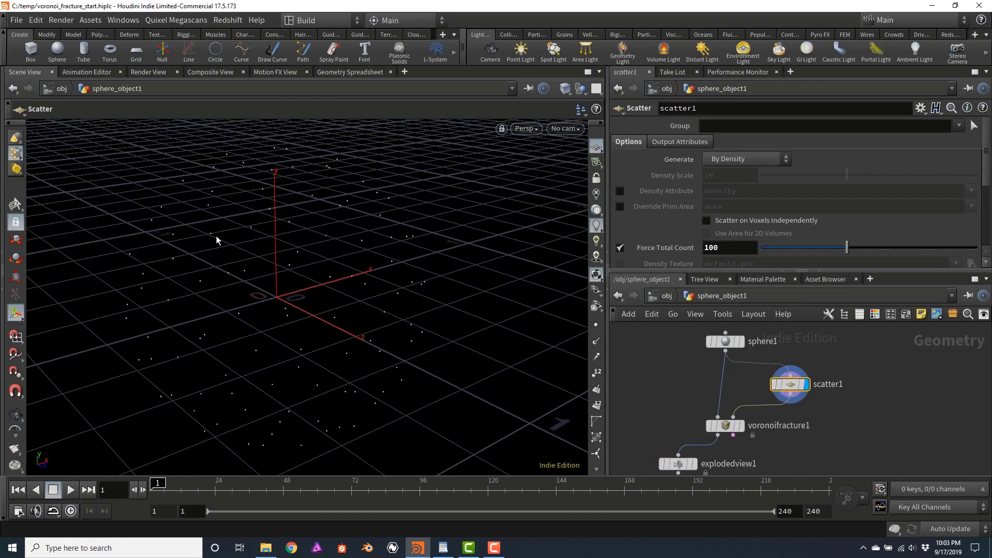
left_click_drag(218, 241, 375, 264)
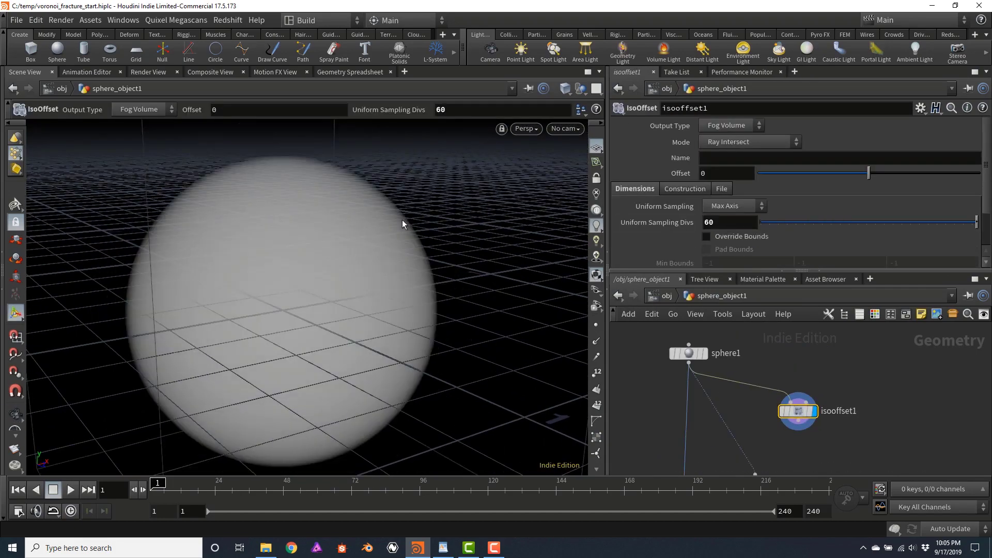
left_click(784, 363)
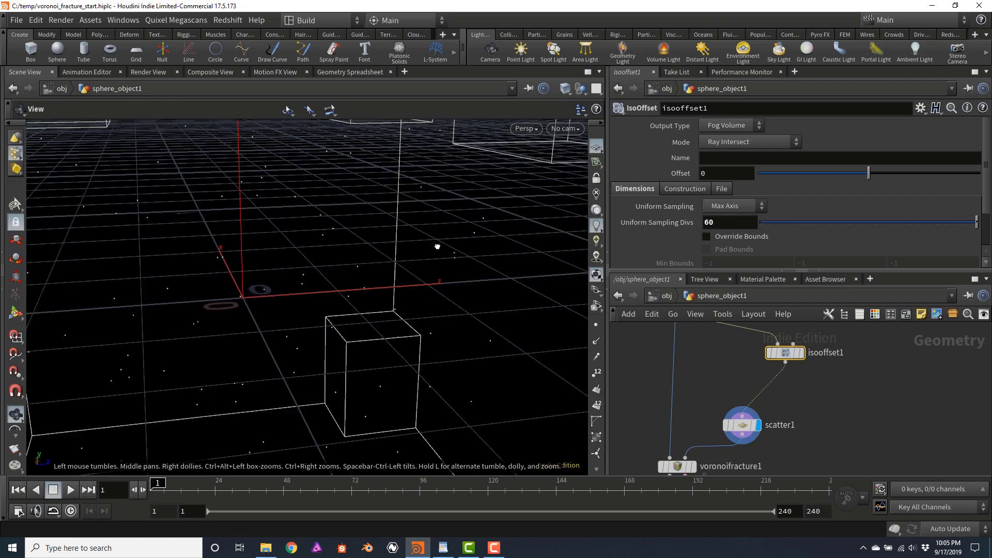
scroll(406, 266, "up", 3)
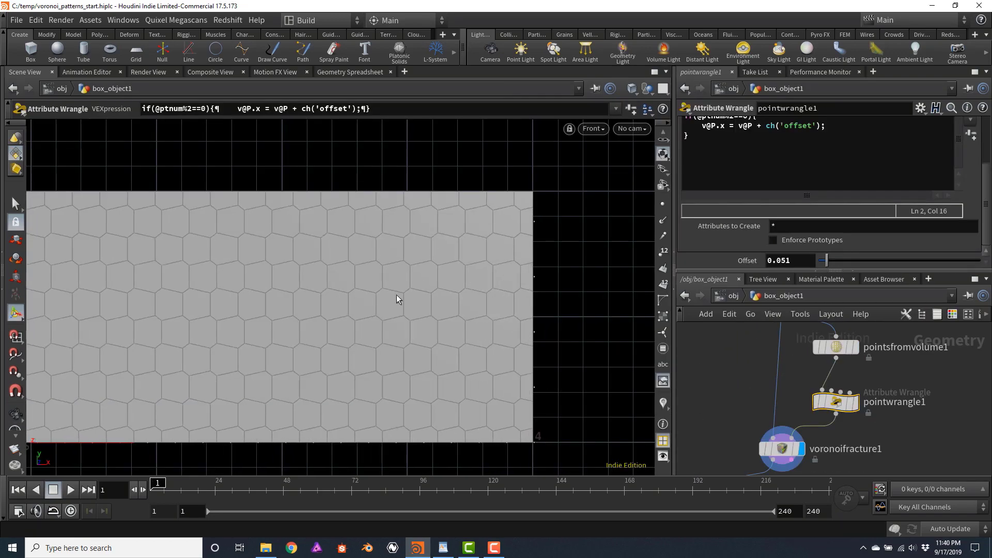
Add a pointwrangle offset node and adjust copy1's Z translation
key("Tab")
type("poin")
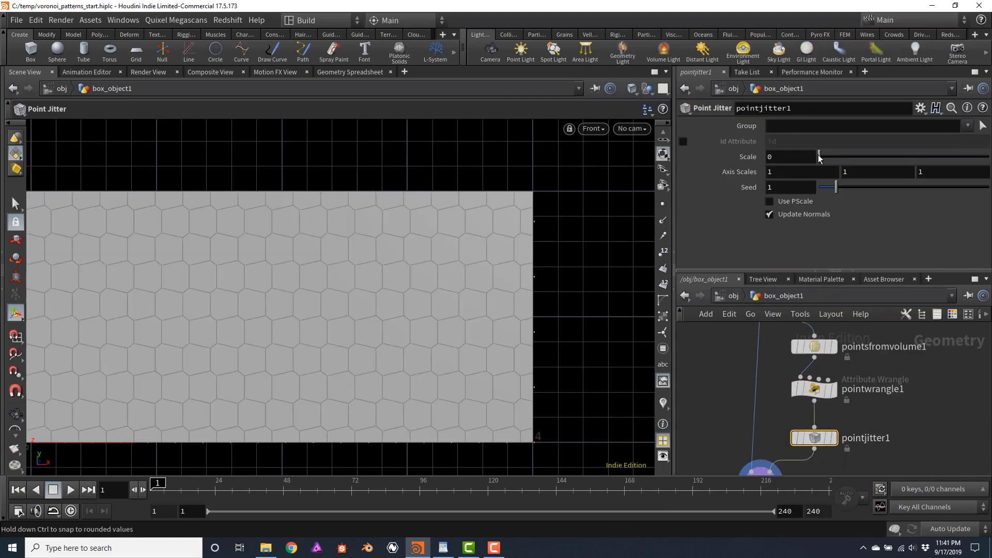
middle_click_drag(808, 155, 807, 211)
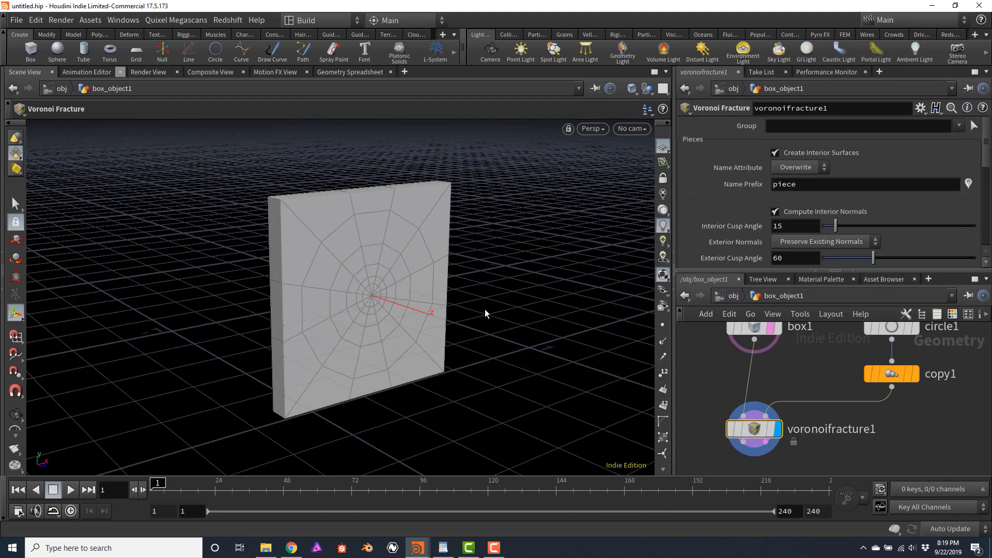
left_click(866, 383)
middle_click_drag(924, 185, 923, 187)
Add a Point Jitter node before the fracture and tune its scale
key("Tab")
left_click(903, 440)
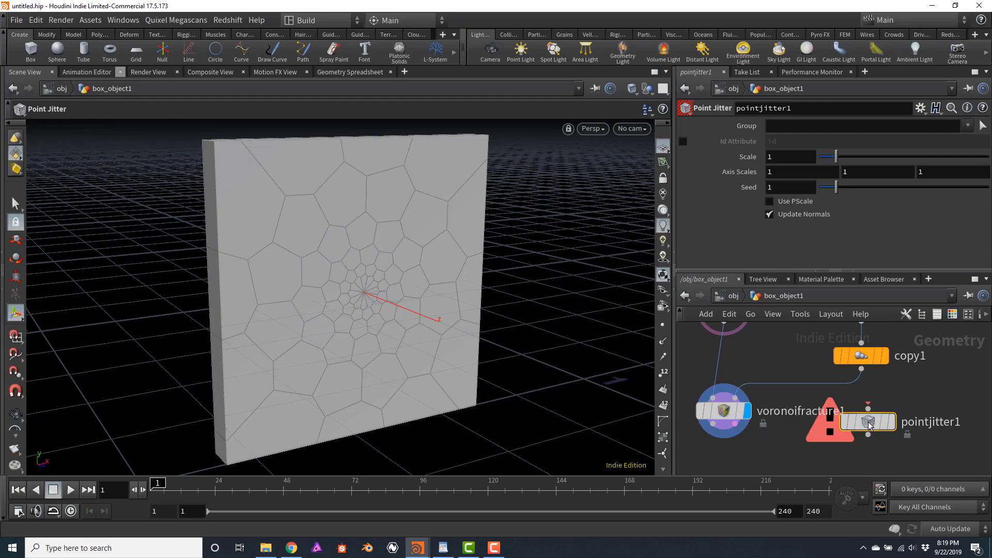
left_click_drag(902, 441, 874, 412)
middle_click_drag(775, 157, 920, 219)
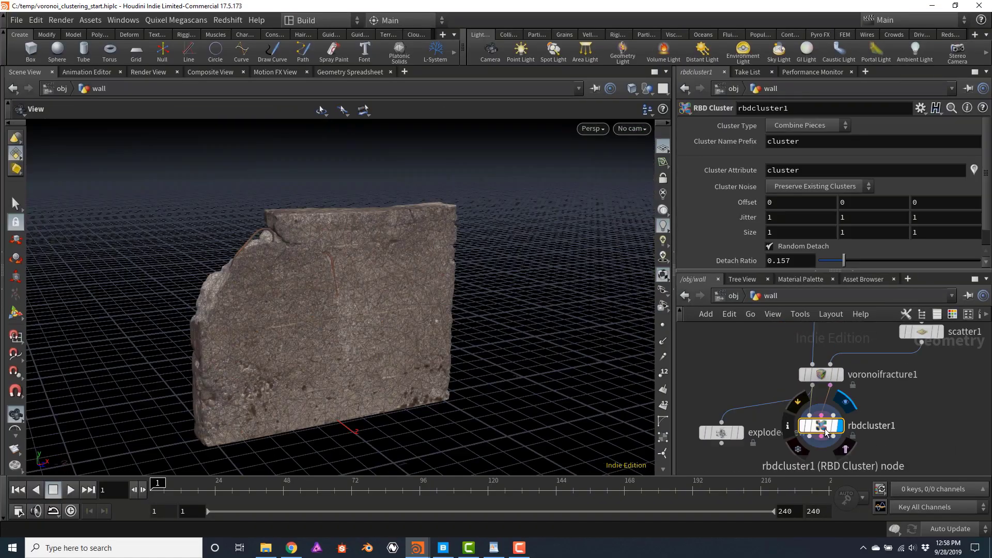
Colour the wall by cluster, connect rbdcluster1 into explodedview1, and set Detach Ratio to 0
scroll(878, 191, "down", 1)
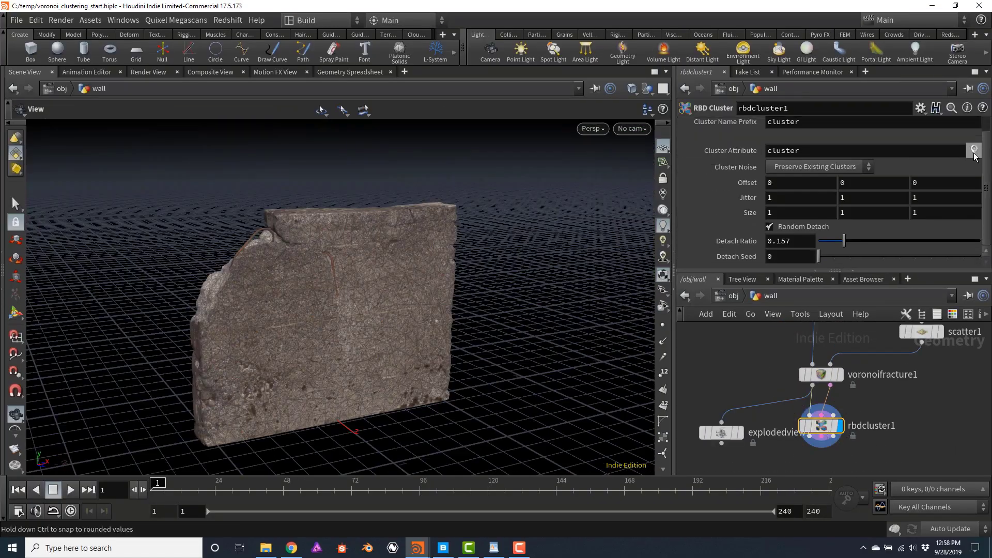
left_click(973, 153)
left_click(821, 437)
left_click(723, 428)
left_click(742, 438)
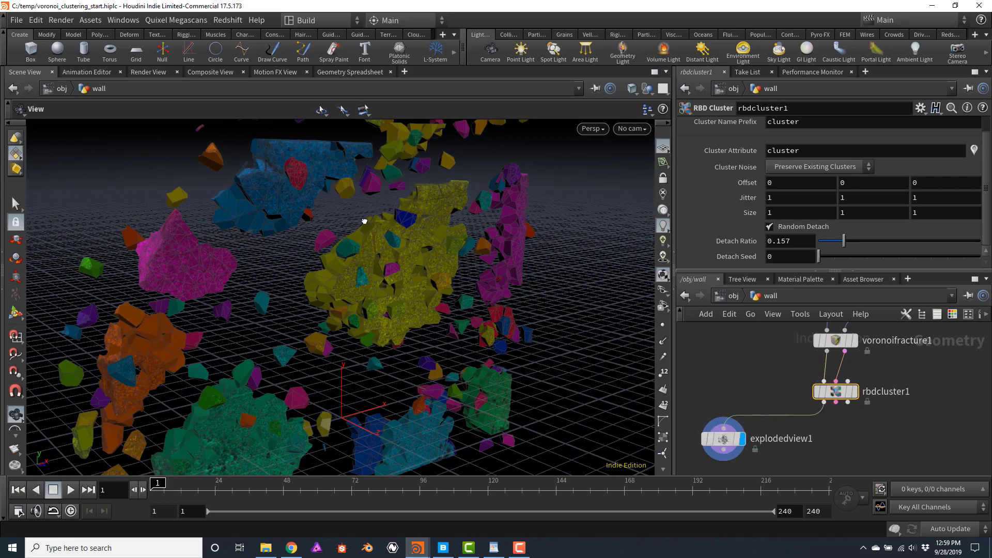
scroll(421, 169, "down", 3)
scroll(410, 308, "up", 3)
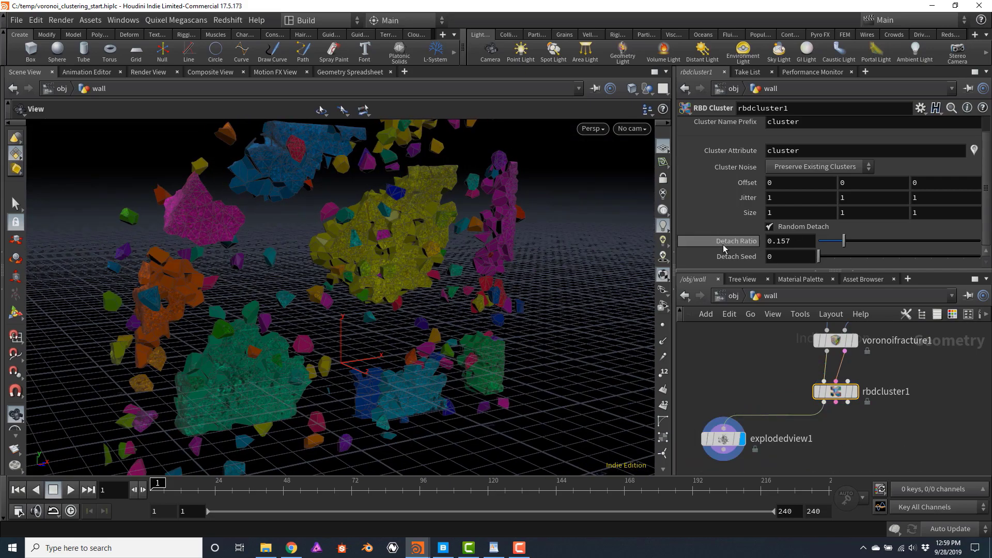
left_click_drag(843, 241, 818, 241)
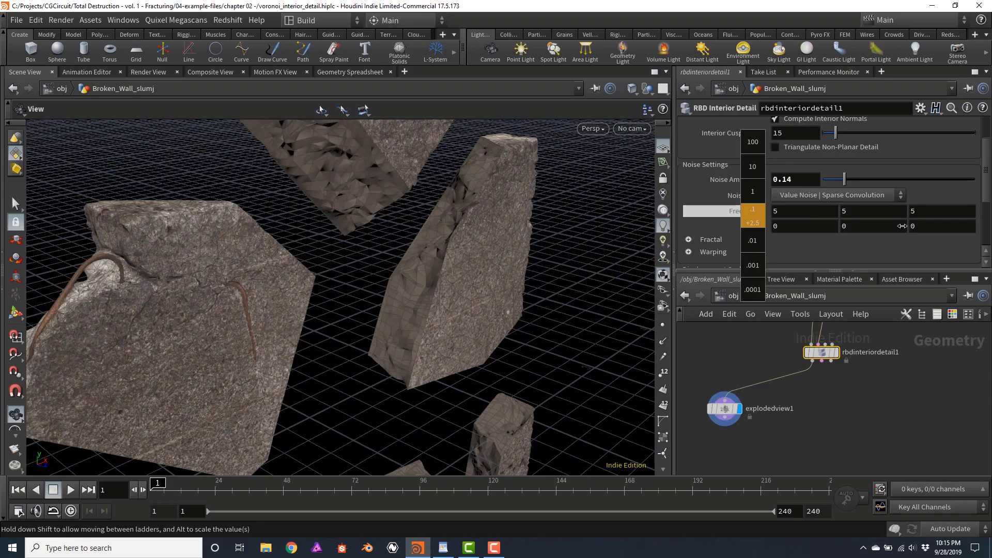
middle_click_drag(856, 226, 878, 226)
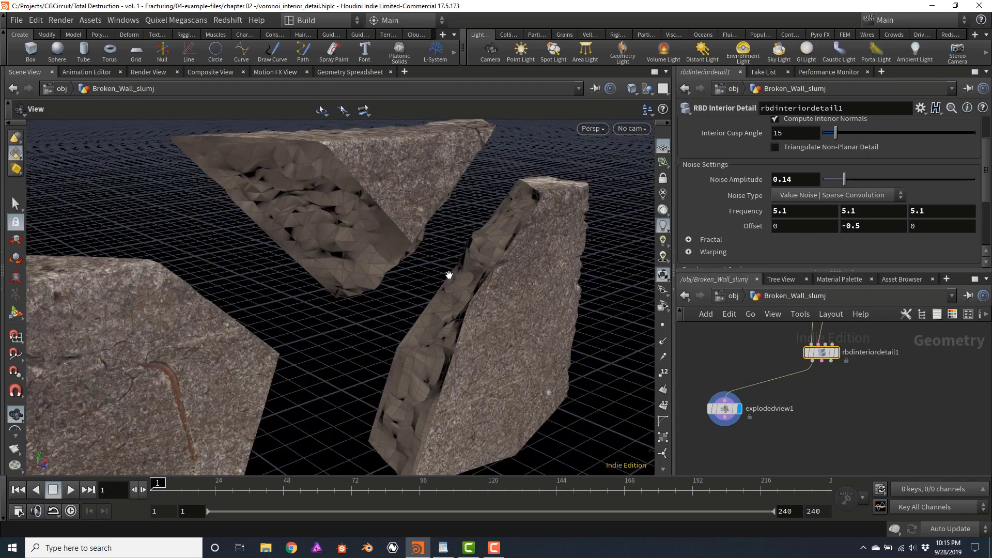
Set rbdinteriordetail1's Interior Cusp Angle to 25 and inspect the noisy splinters
scroll(878, 176, "up", 3)
mouse_move(835, 170)
left_mouse_down()
mouse_move(917, 185)
mouse_move(840, 172)
left_mouse_up()
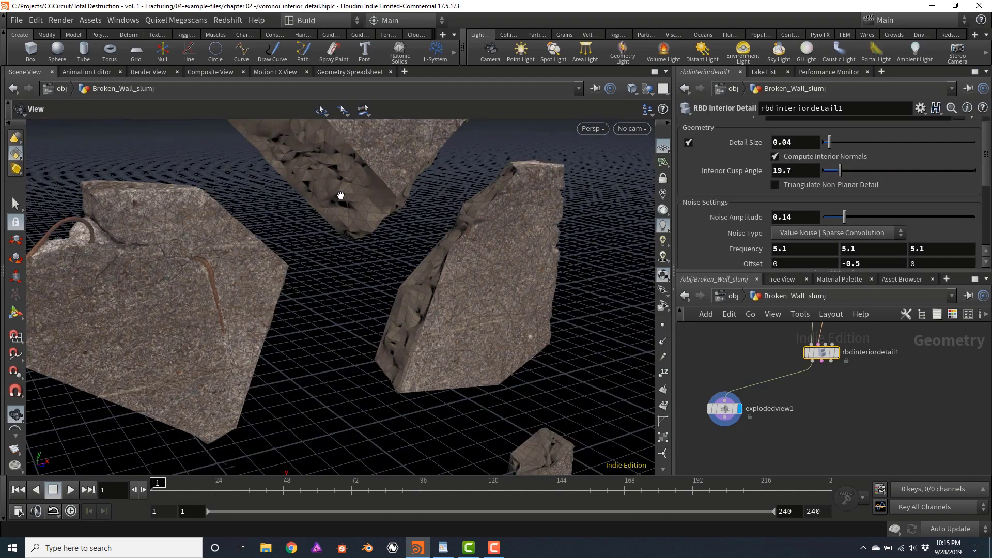
key("Return")
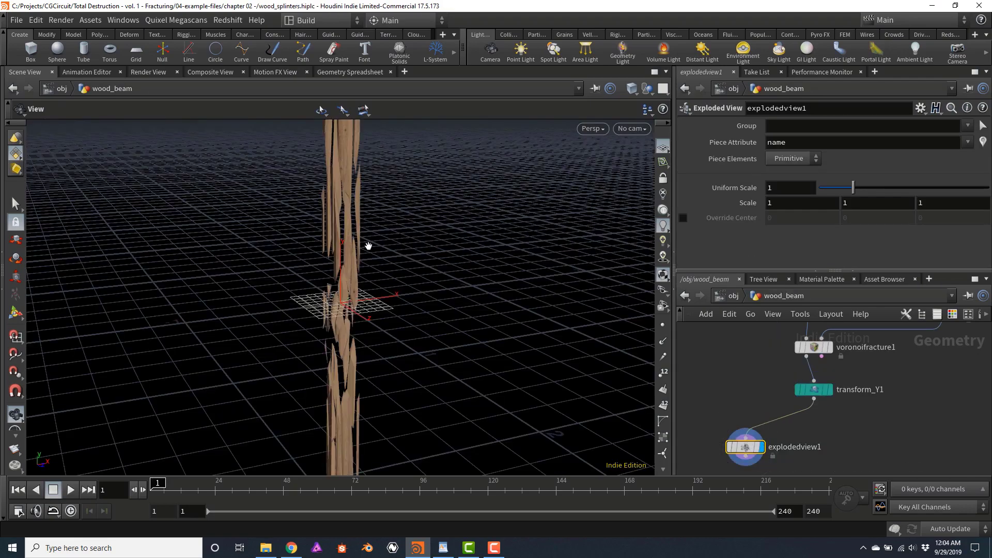
left_click_drag(367, 246, 377, 282)
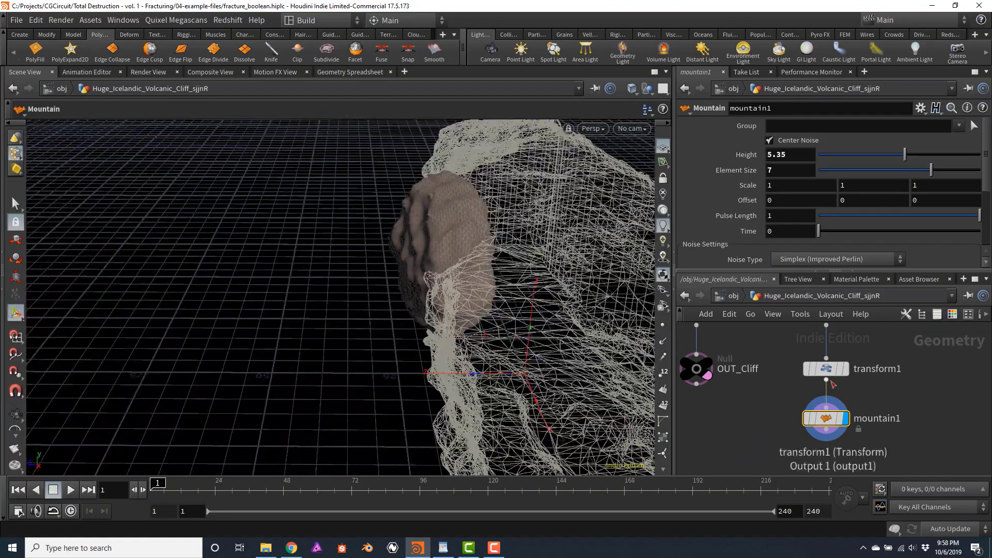
Wire mountain1 into boolean1 and display the cliff-minus-rock boolean result
left_click(826, 368)
left_click_drag(363, 284, 285, 247)
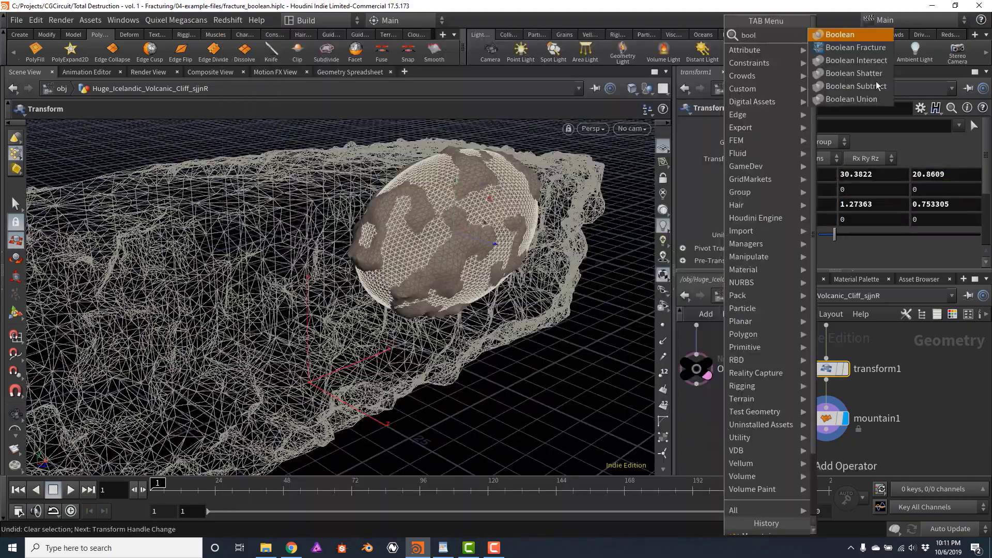
left_click(777, 403)
left_click(768, 393)
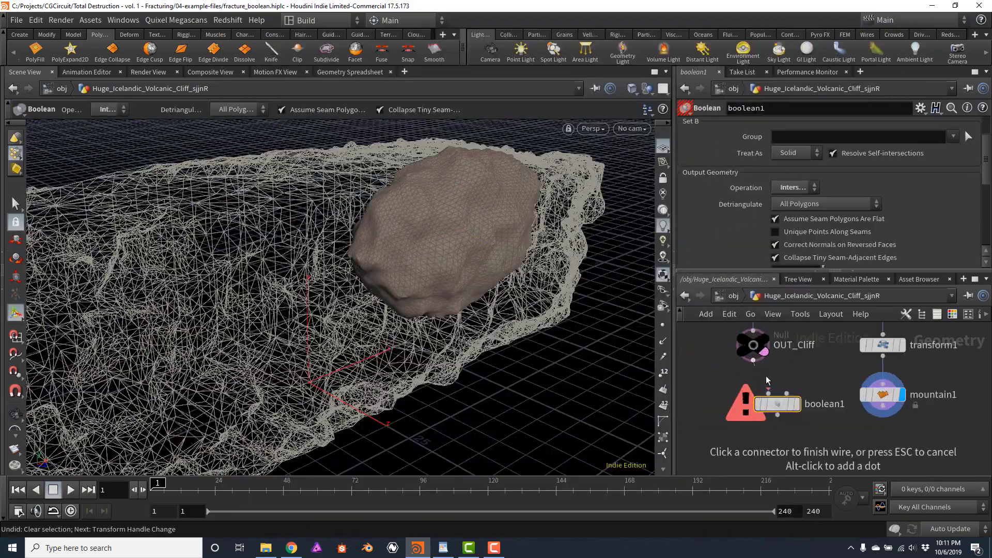
left_click(882, 417)
left_click(798, 403)
scroll(698, 129, "up", 2)
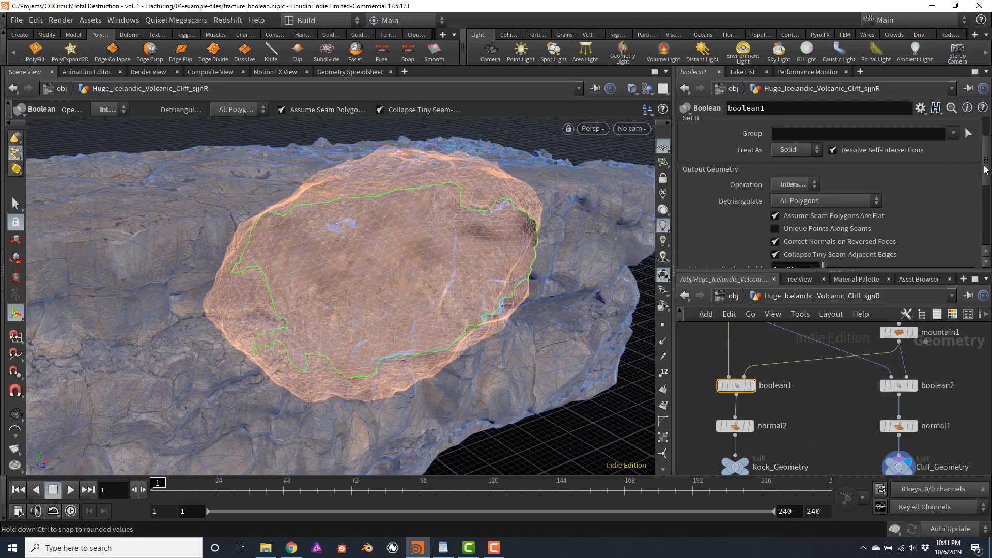
scroll(717, 173, "down", 3)
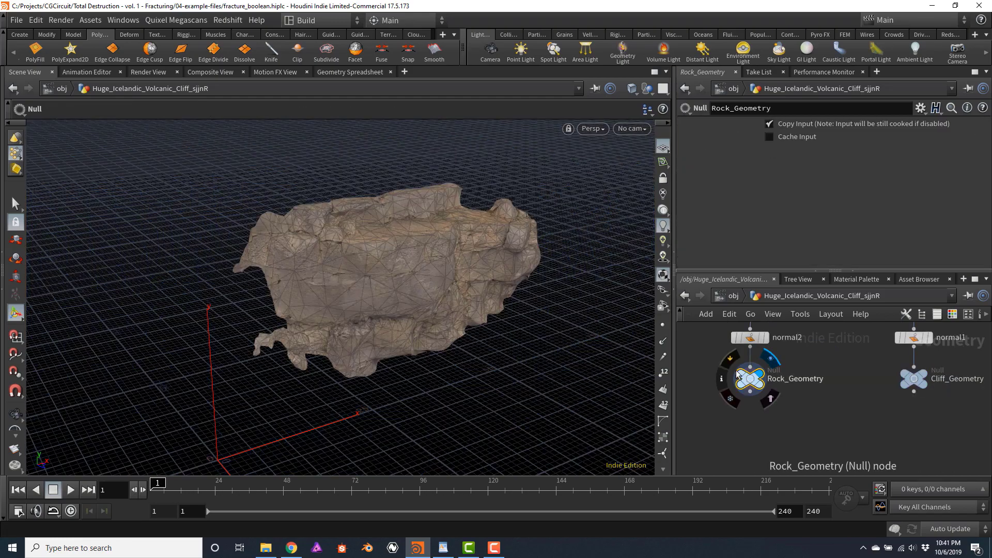
Add a Blast under Rock_Geometry keeping only the binsidea group, then delete it
key("Tab")
left_click(749, 427)
left_click(967, 125)
left_click(867, 140)
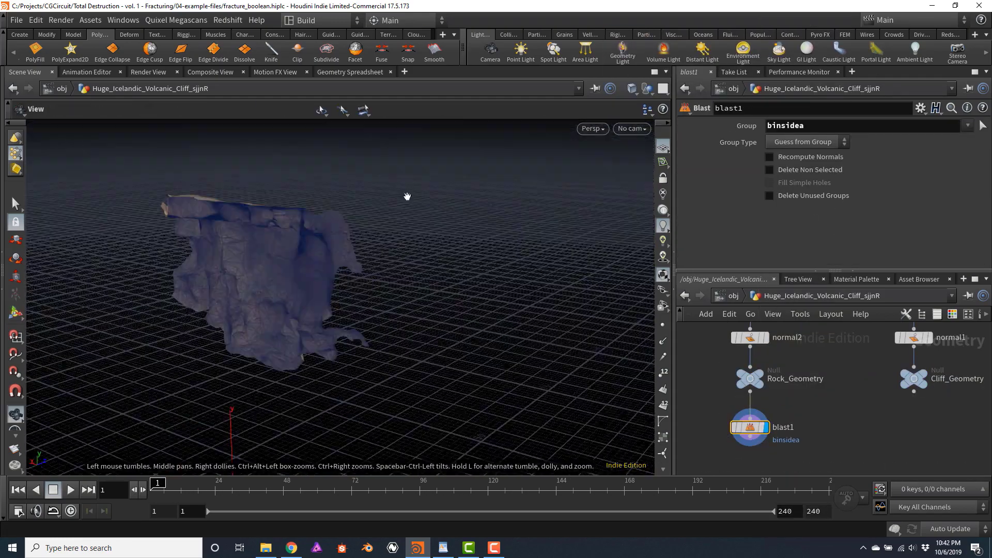
left_click(769, 169)
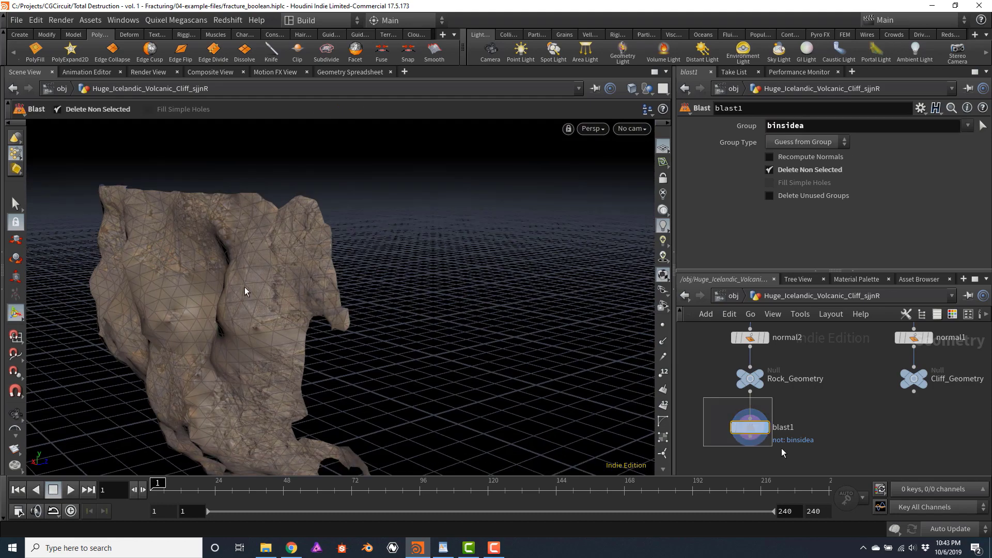
key("Delete")
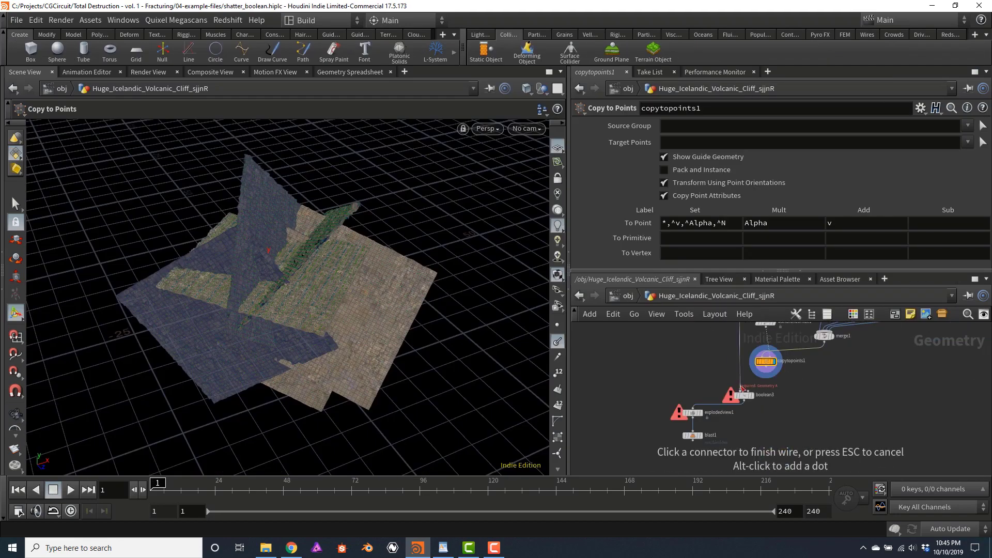
Connect copytopoints1 to boolean3's input B and insert normal3 between boolean3 and explodedview1
left_click(742, 389)
scroll(743, 388, "up", 2)
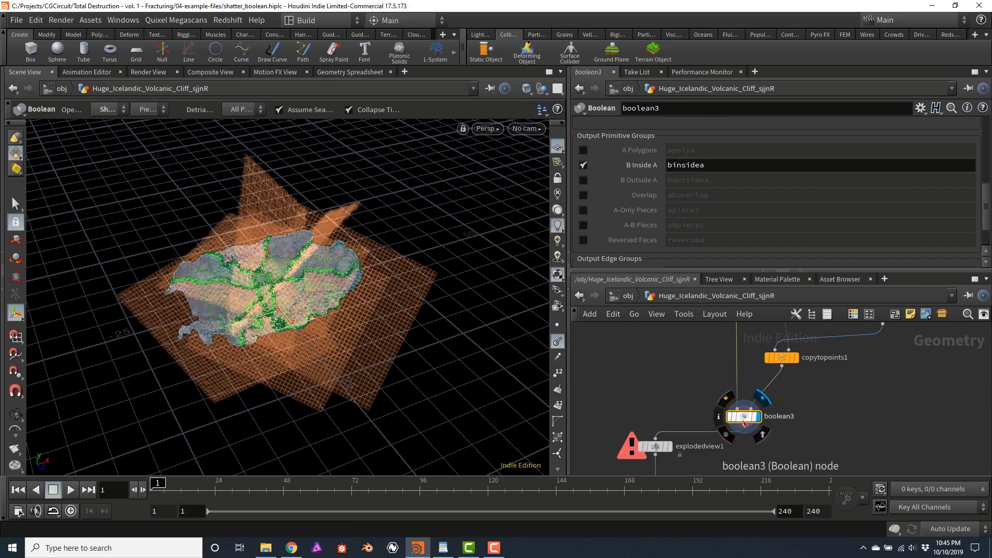
middle_click_drag(744, 423, 765, 392)
left_click(690, 415)
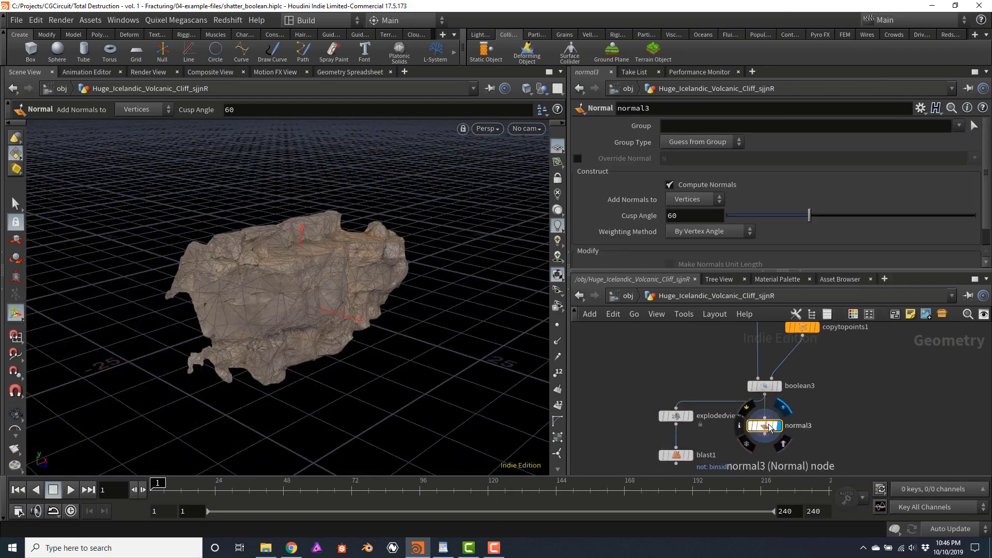
left_click_drag(764, 410, 776, 372)
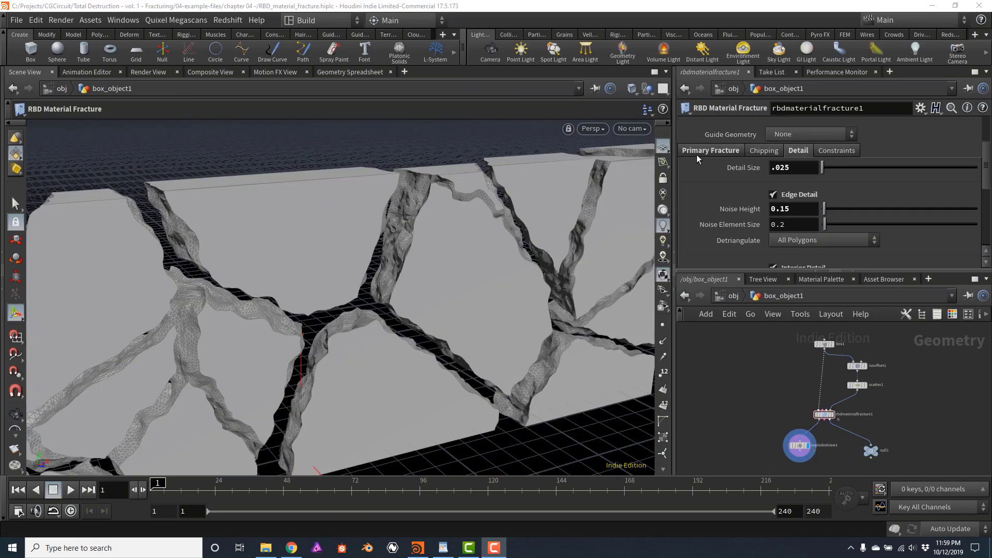
Set RBD Material Fracture to Fracture Level 2 with Interior Detail disabled
left_click(697, 152)
left_click(842, 169)
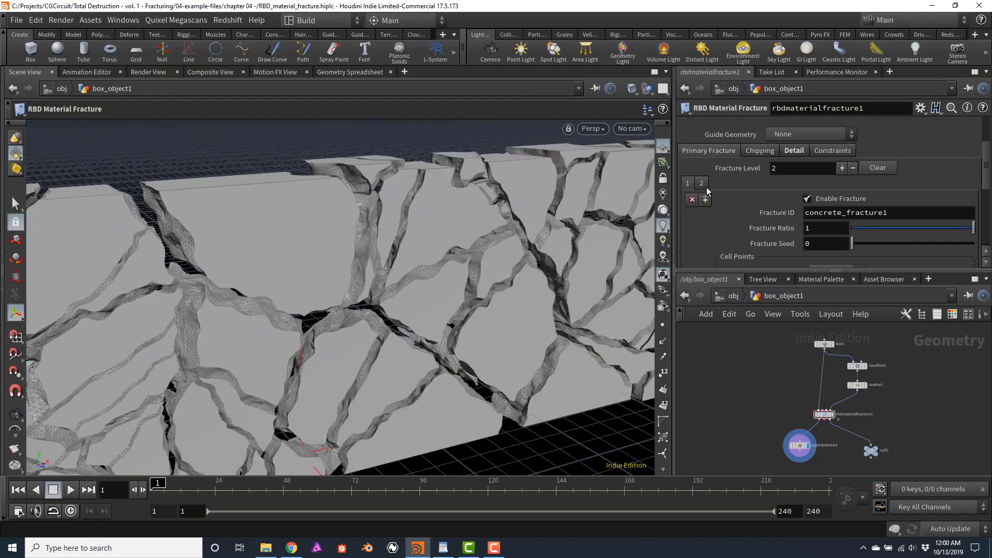
left_click(794, 150)
left_click(799, 165)
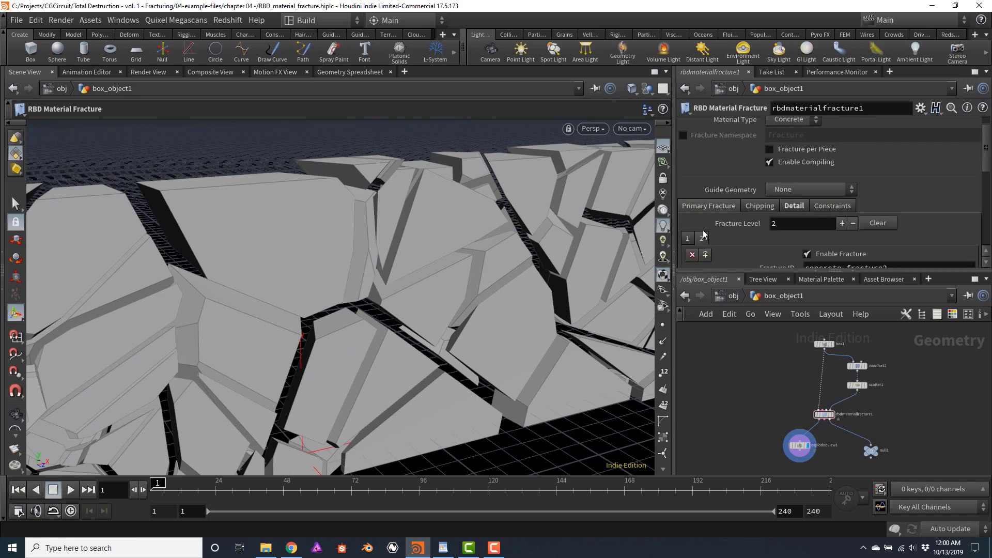
left_click(708, 126)
scroll(684, 160, "down", 1)
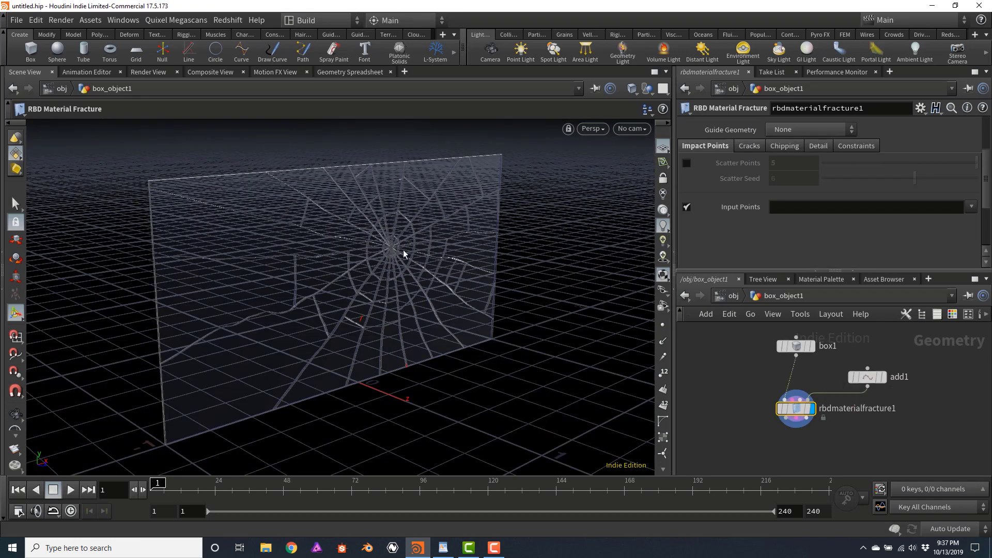
scroll(870, 411, "up", 2)
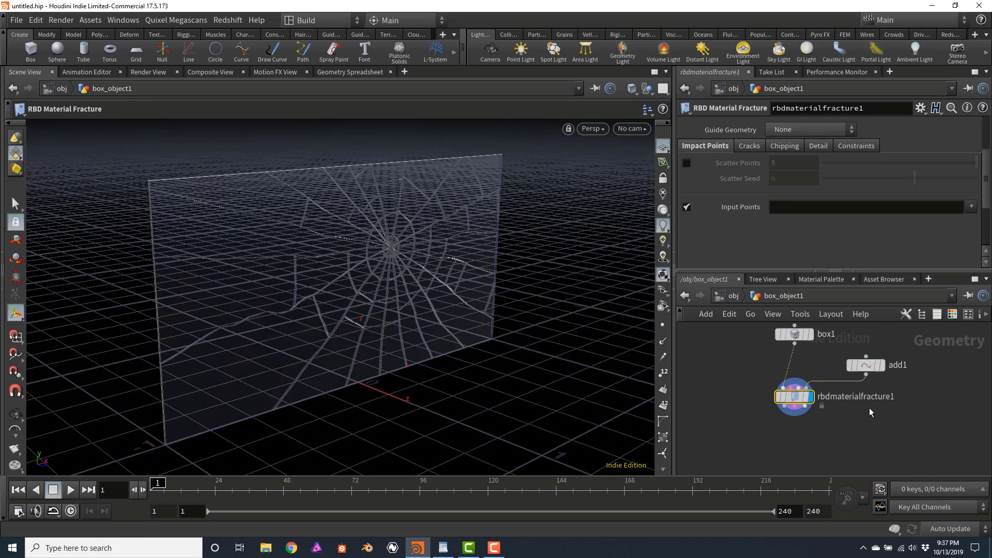
Disable one glass impact point in add1, then use Grains guide geometry with Grain Spacing .2
left_click(865, 365)
left_click(720, 211)
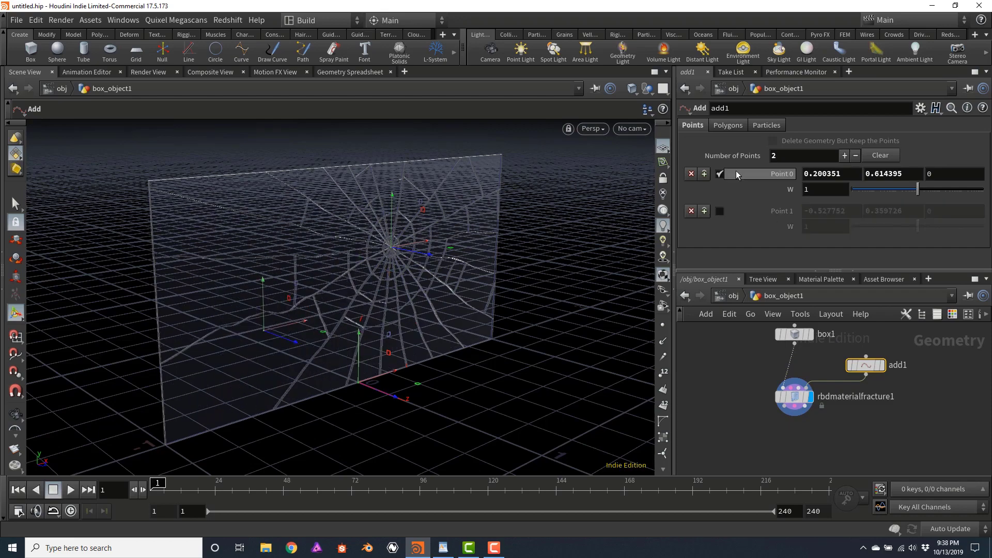
left_click(793, 396)
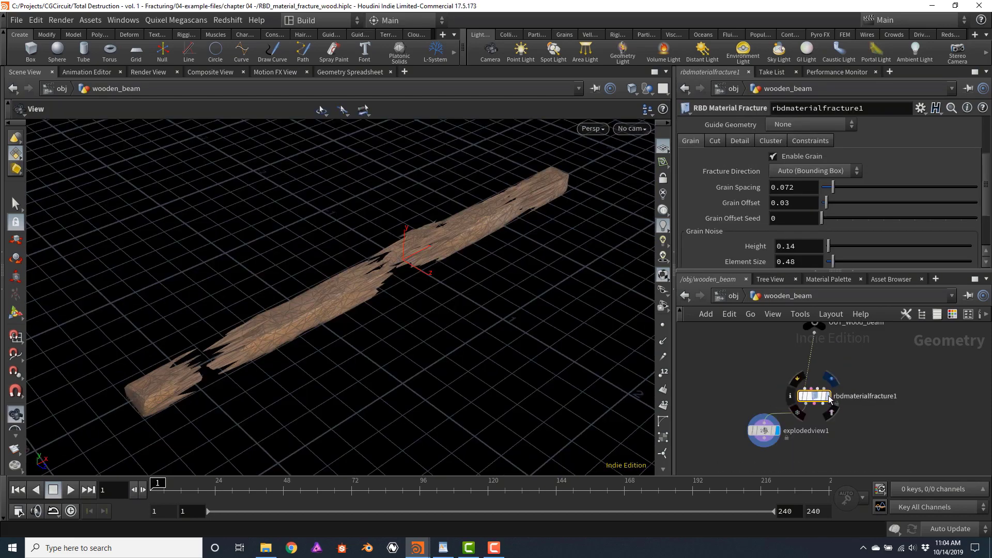
left_click(809, 124)
left_click(790, 155)
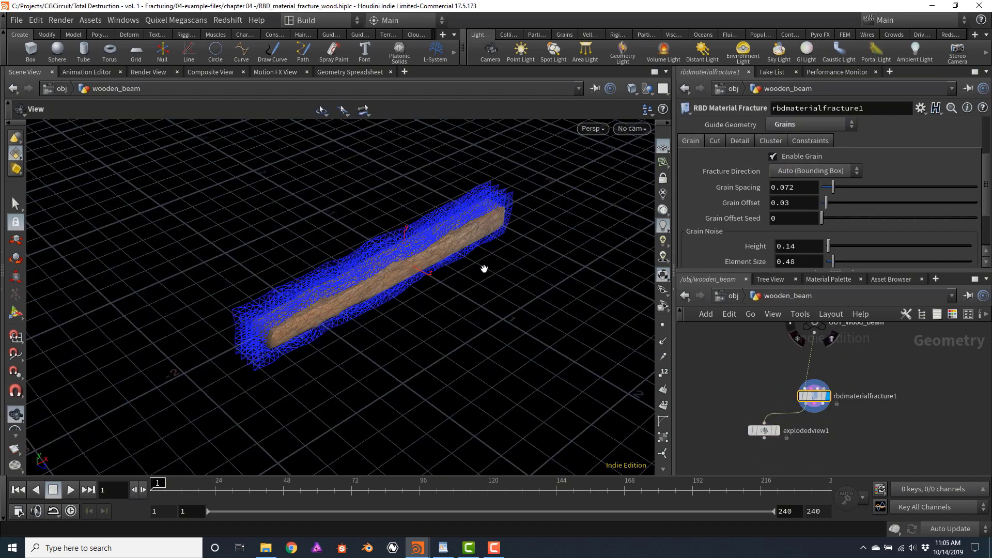
left_click_drag(484, 269, 340, 284)
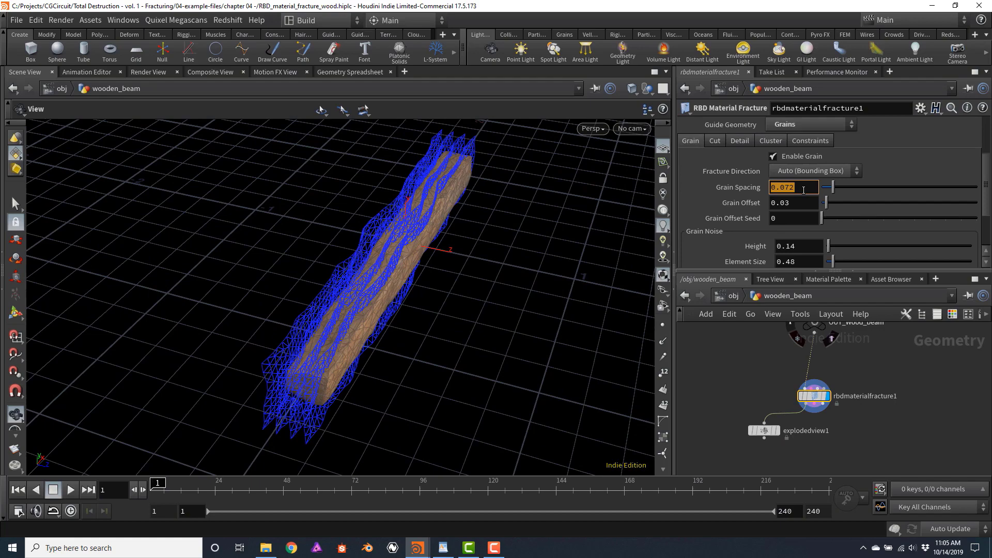
type(".2")
key("Return")
left_click_drag(392, 227, 417, 220)
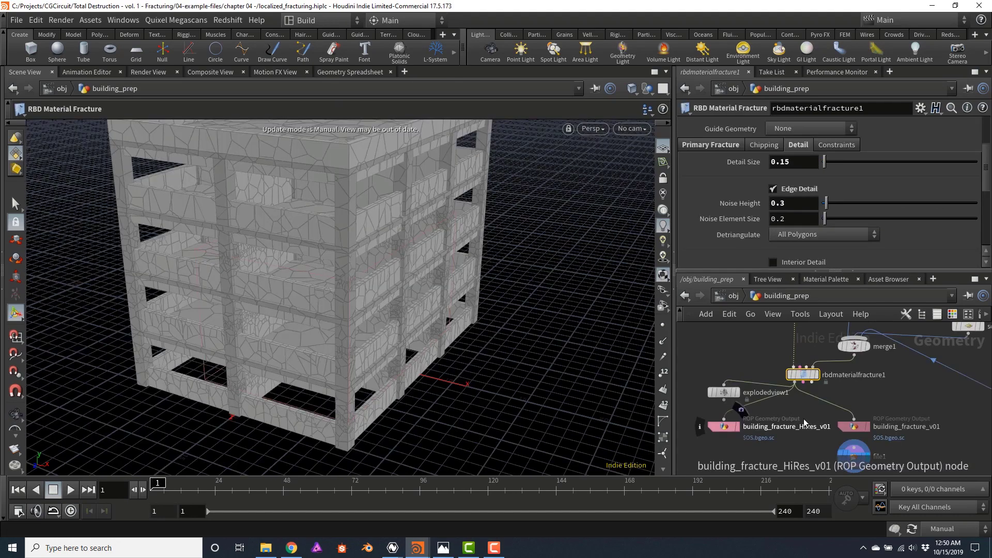
Add a Null named OUT_fractured_building under file1
left_click(724, 362)
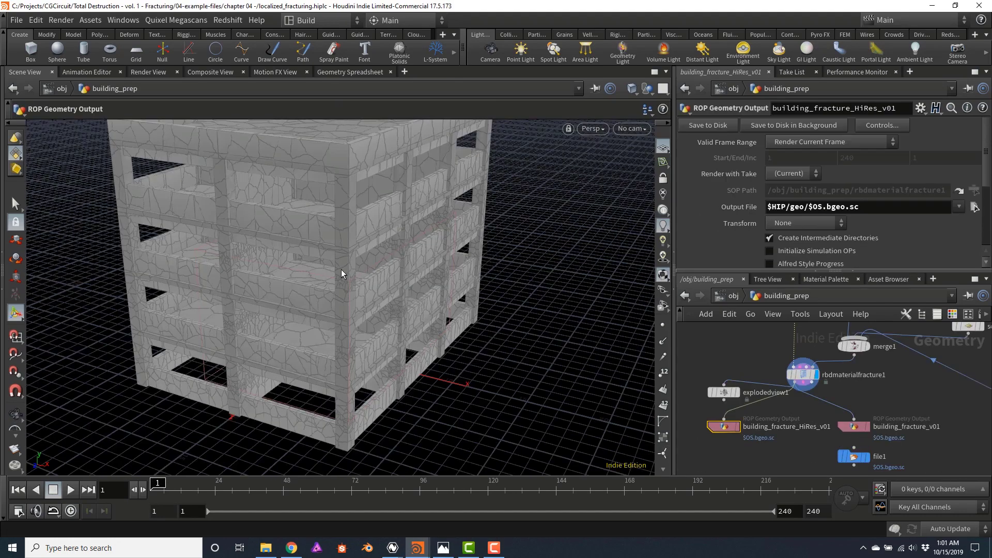
key("Tab")
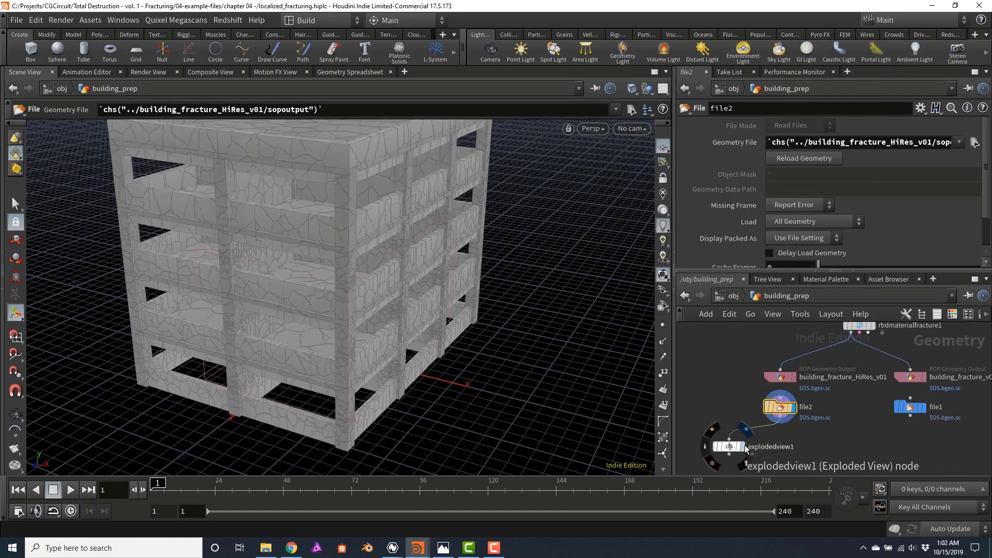
left_click(744, 447)
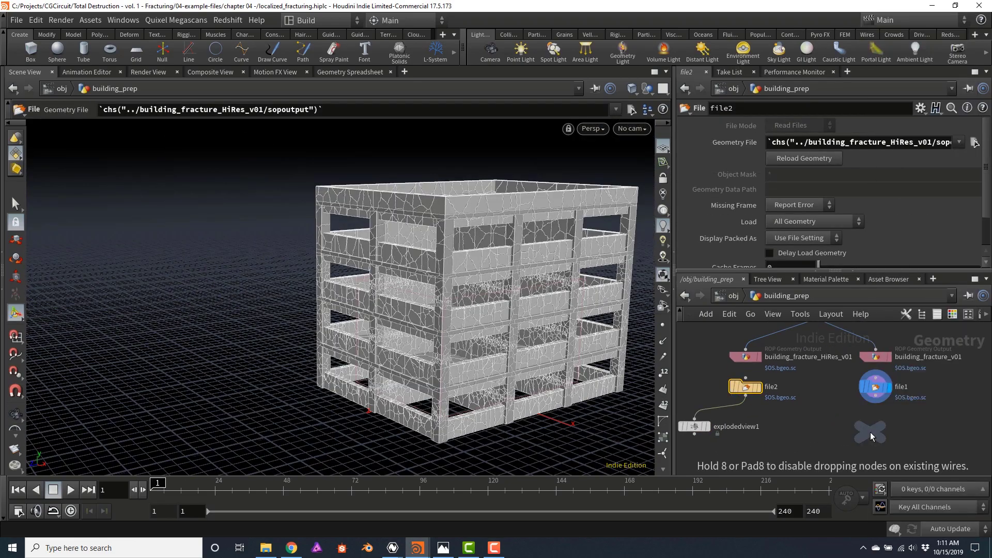
left_click(811, 400)
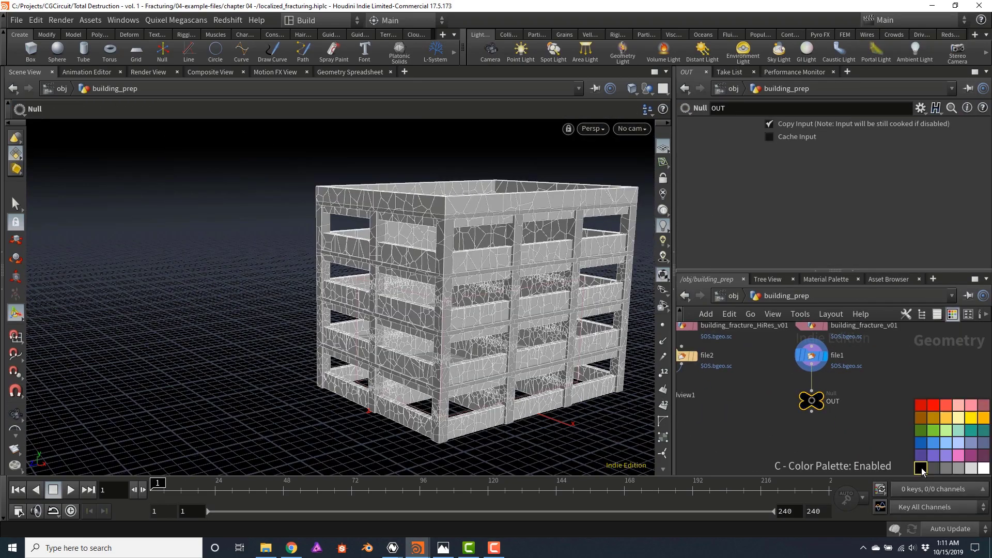
double_click(842, 401)
type("OUT_fractured_building")
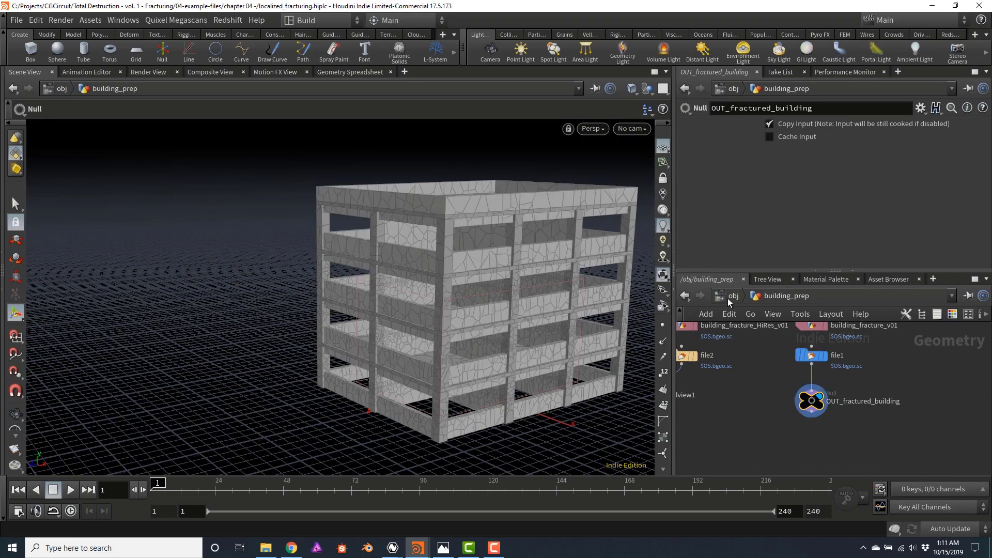
key("u")
Make the building an RBD Fractured Object with a Ground Plane, view through cam1, and play
left_click(617, 34)
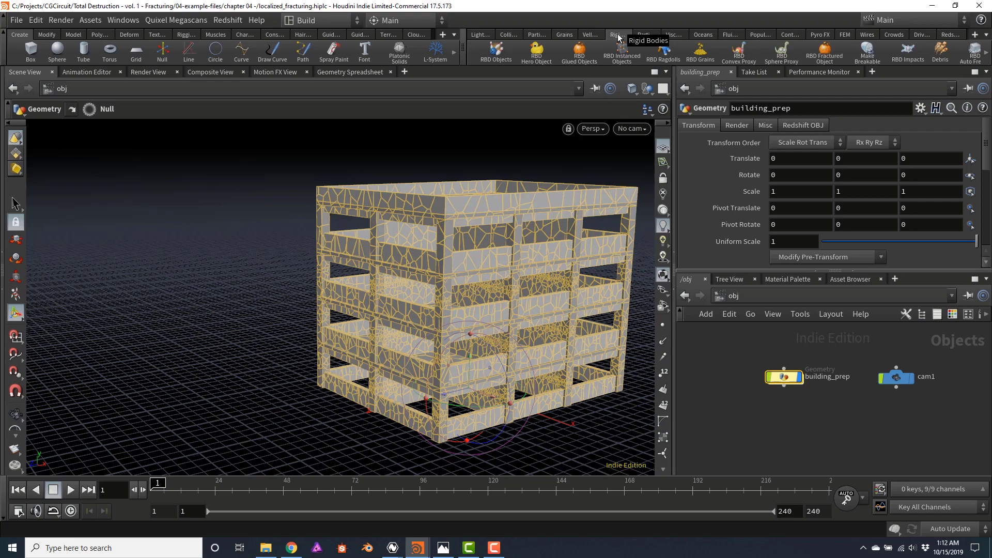
left_click(496, 49)
left_click(758, 99)
left_click(508, 34)
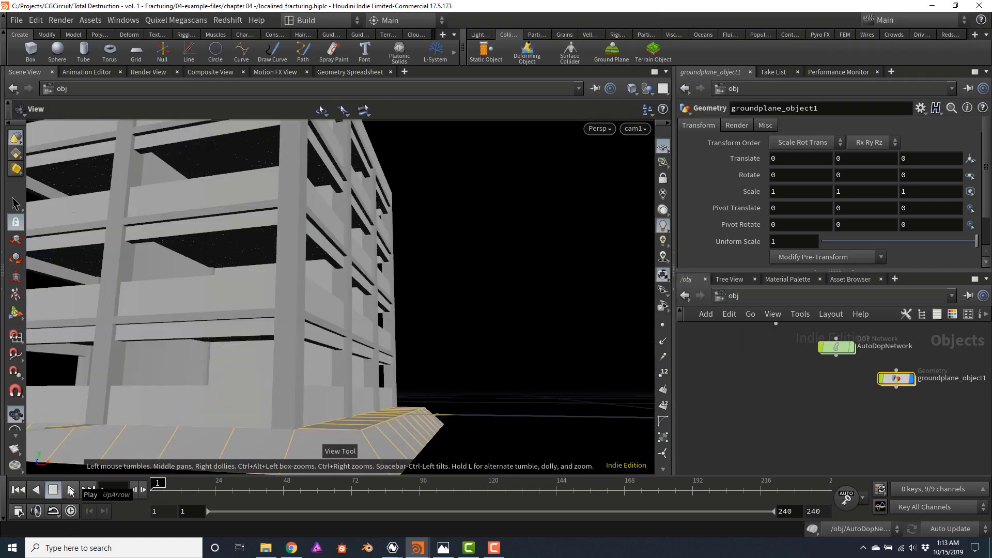
left_click(70, 489)
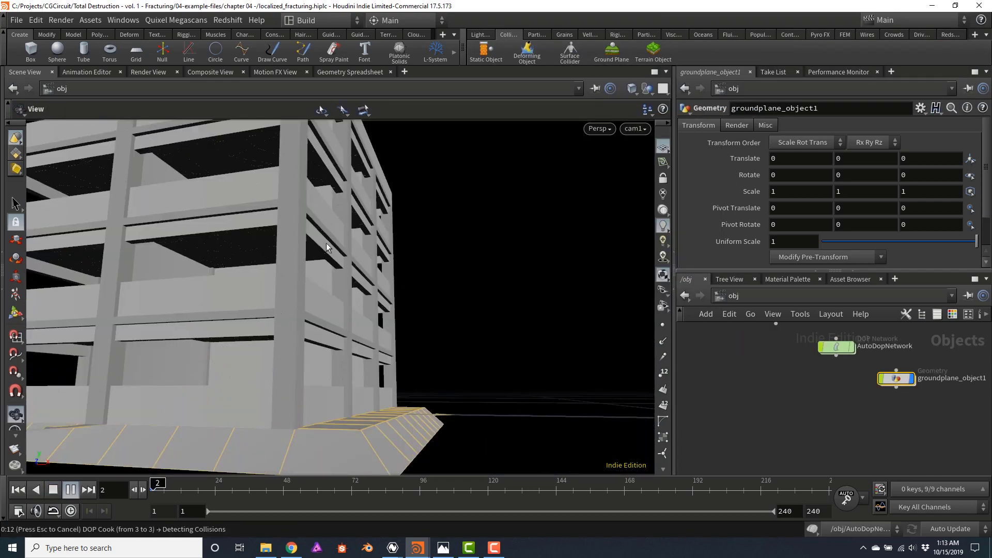